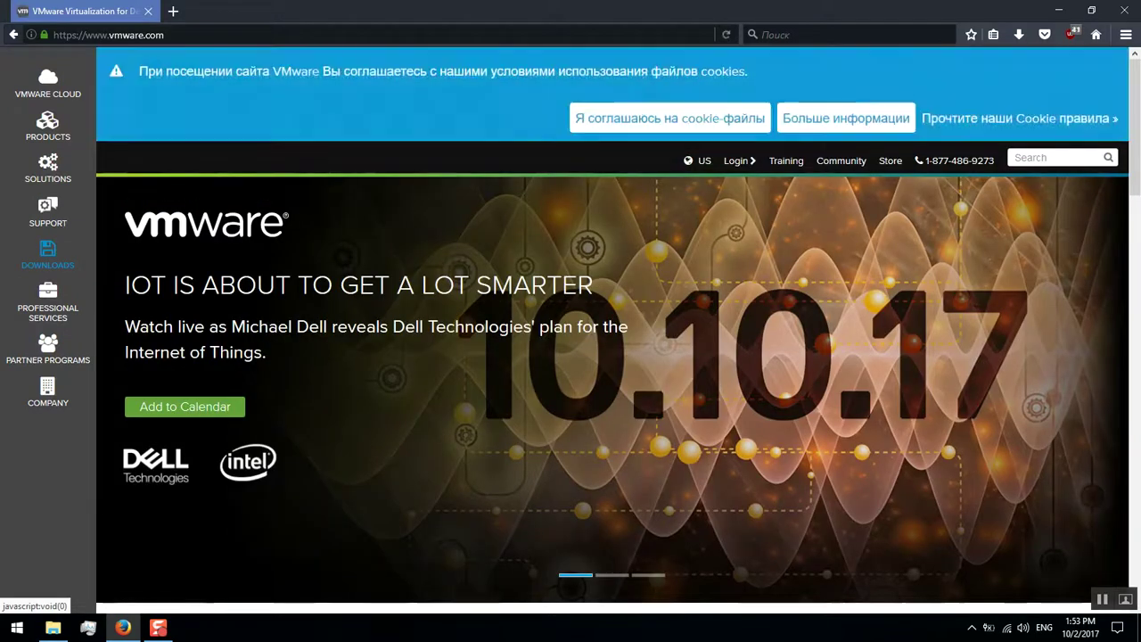
Open the VMware Workstation Pro page from the site's product downloads.
{"action": "left_click", "coordinate": [48, 256]}
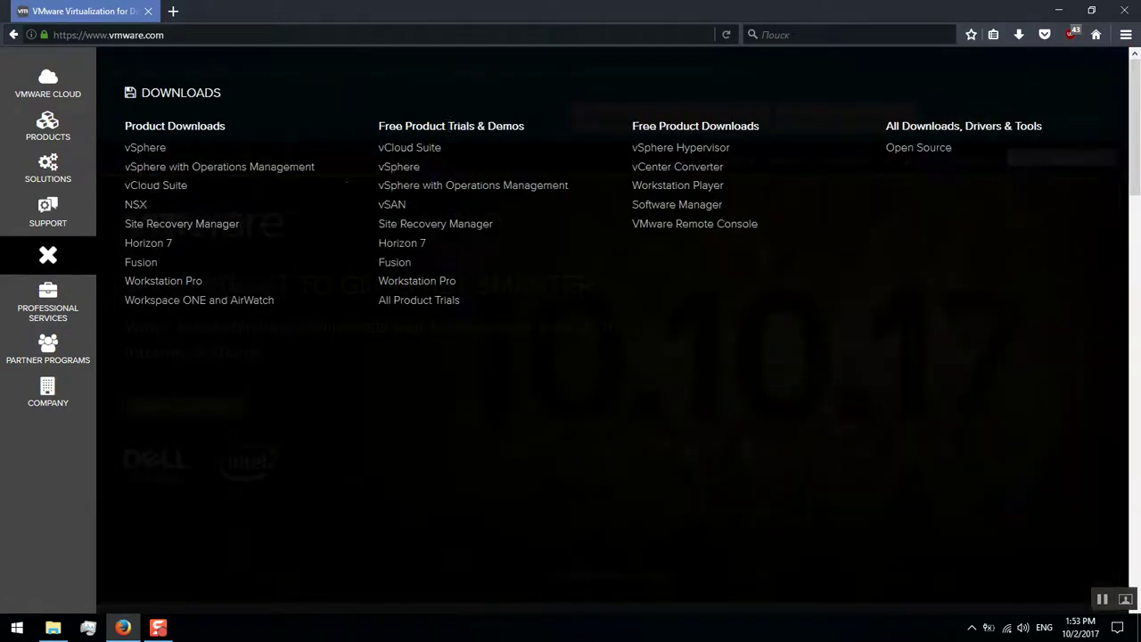
{"action": "left_click", "coordinate": [156, 302]}
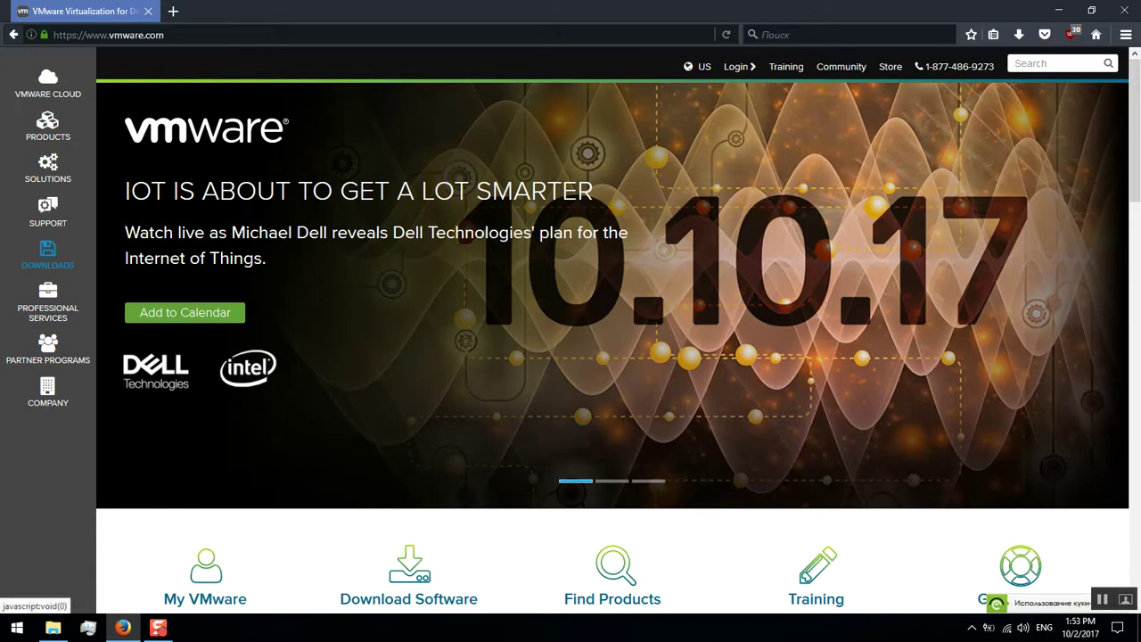
{"action": "left_click", "coordinate": [48, 254]}
{"action": "left_click", "coordinate": [163, 281]}
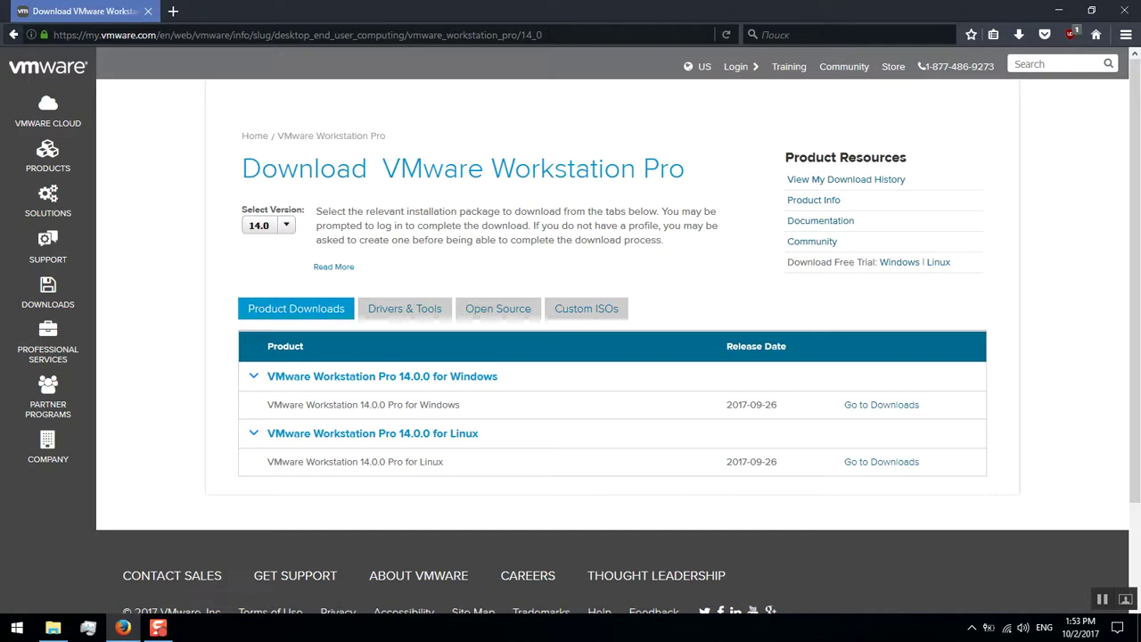
Download the VMware Workstation 14.0.0 Pro for Windows installer to the Desktop and open the list of downloads.
{"action": "left_click", "coordinate": [882, 405]}
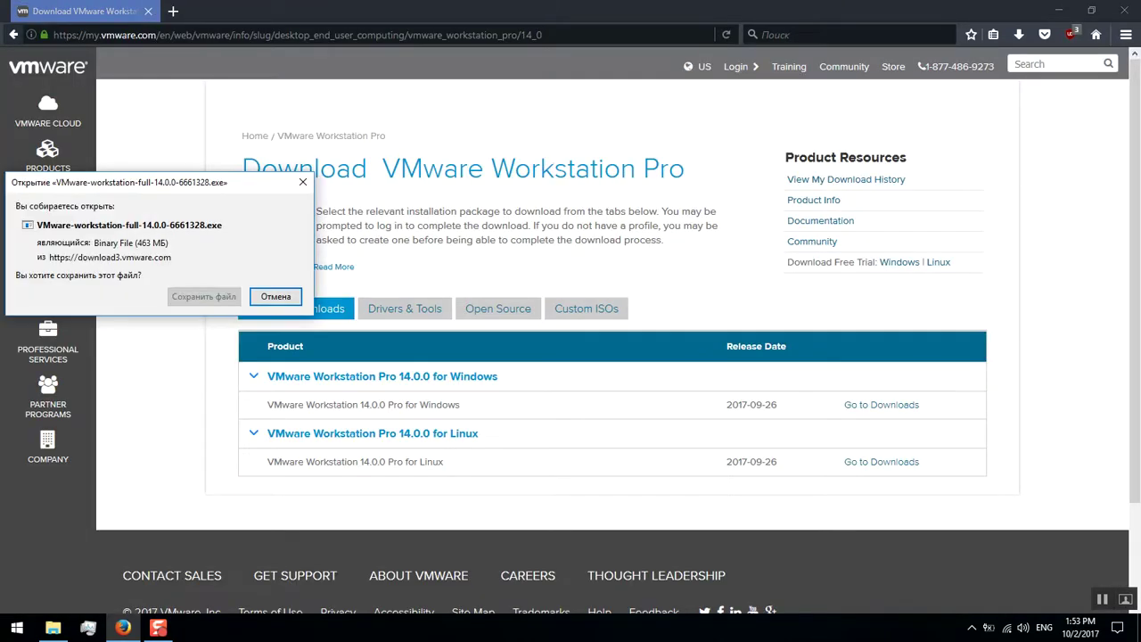
{"action": "left_click", "coordinate": [204, 296]}
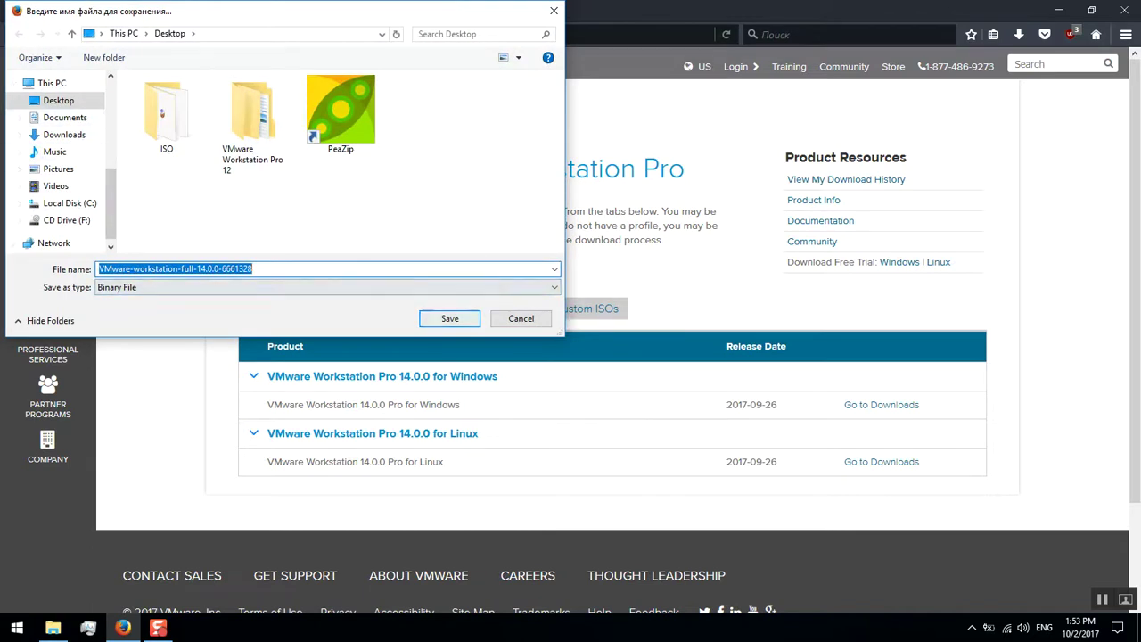
{"action": "left_click", "coordinate": [449, 318]}
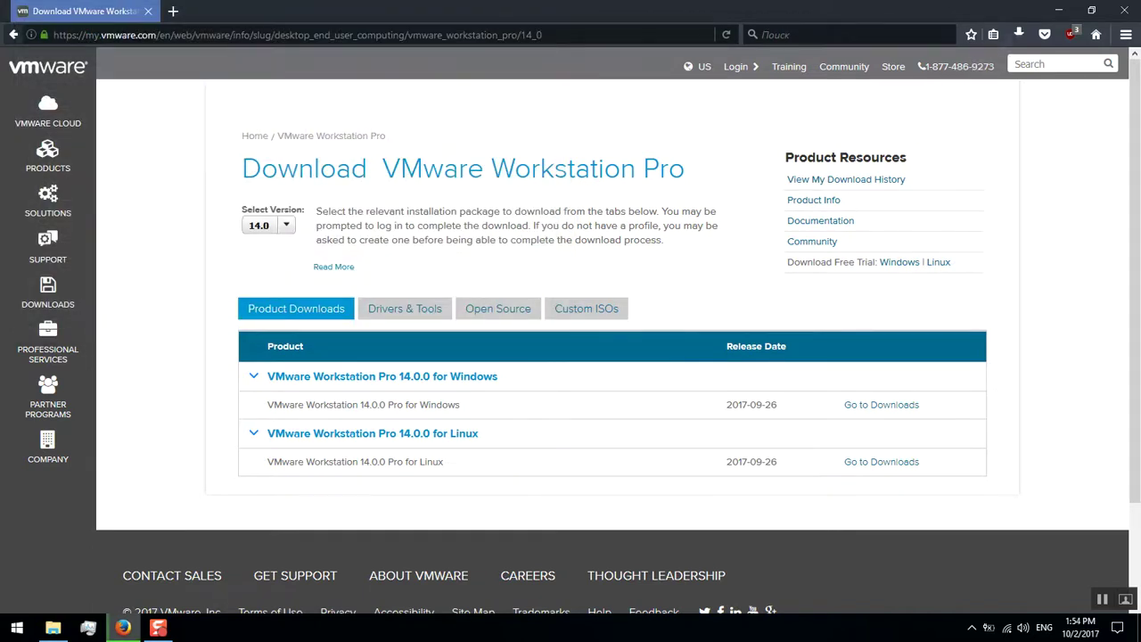
{"action": "left_click", "coordinate": [855, 109]}
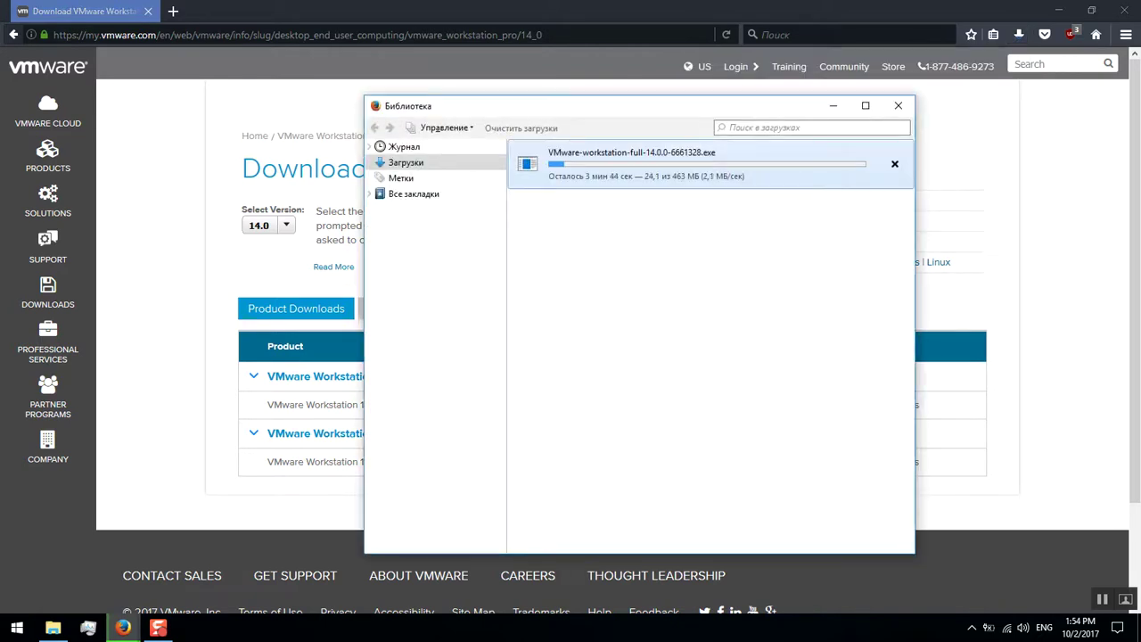
Look over the selectable Workstation Pro versions and the Drivers & Tools, Open Source and Custom ISOs downloads.
{"action": "left_click", "coordinate": [268, 225]}
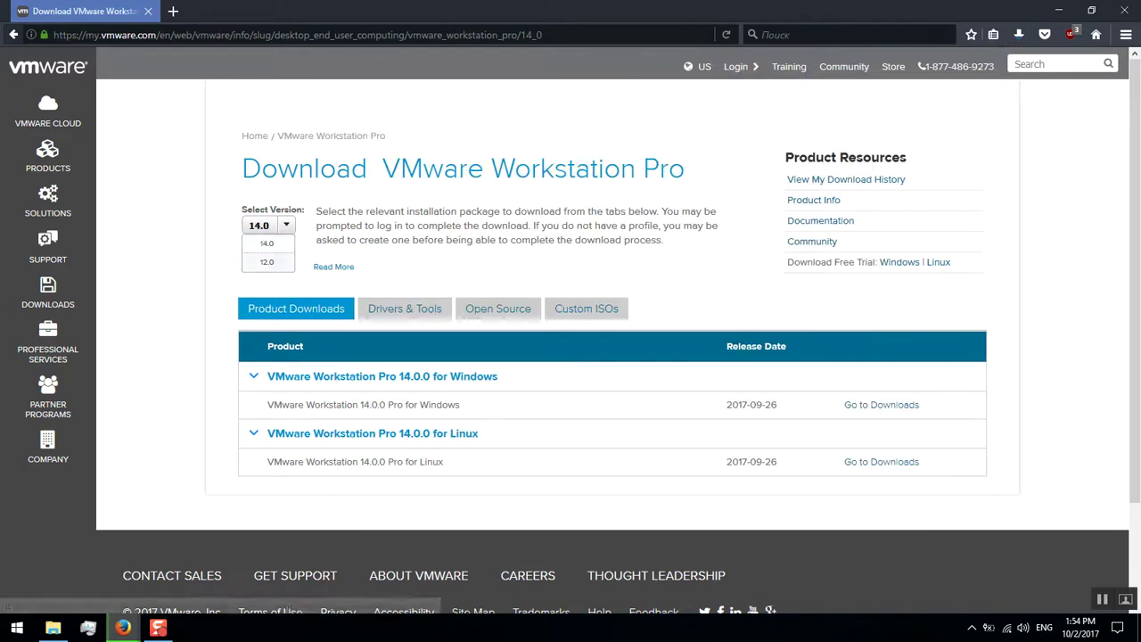
{"action": "left_click", "coordinate": [405, 308]}
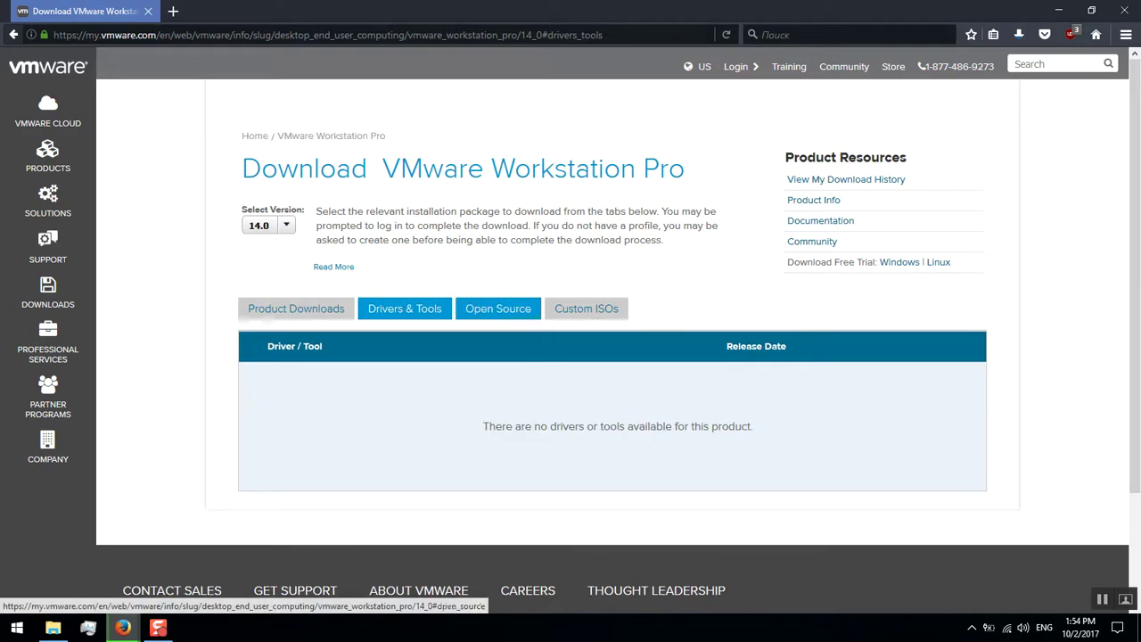
{"action": "left_click", "coordinate": [498, 308]}
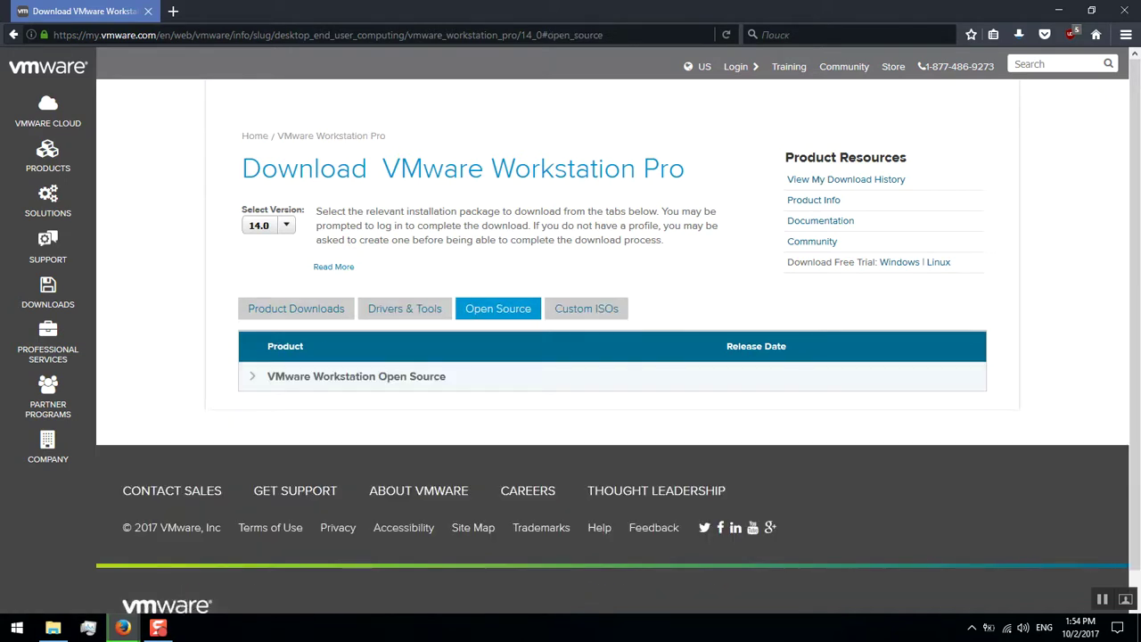
{"action": "left_click", "coordinate": [357, 376]}
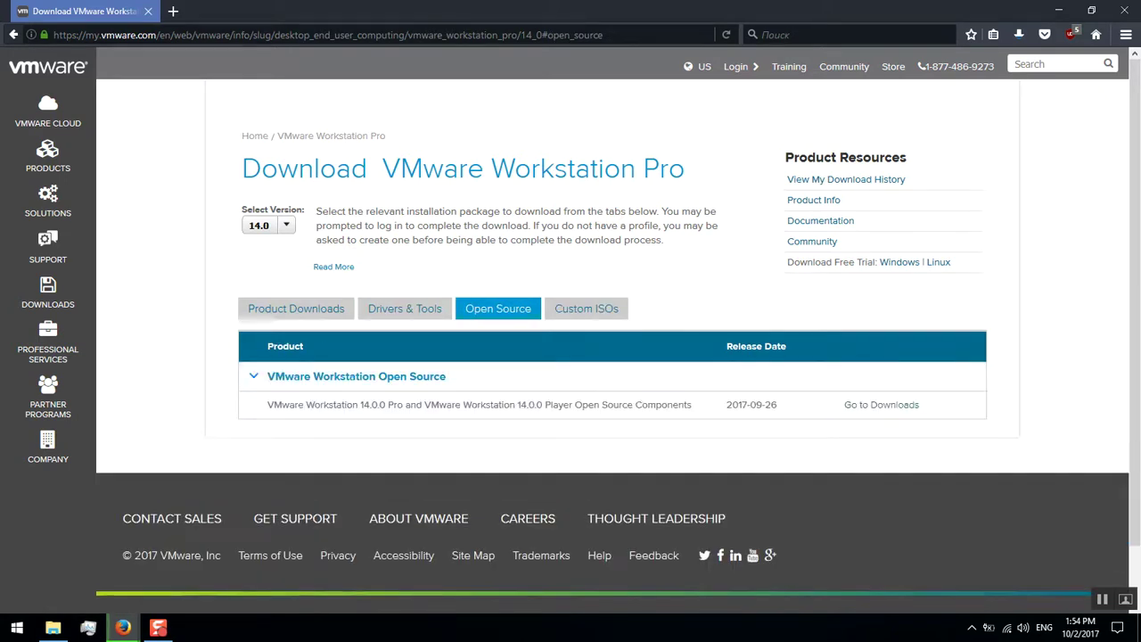
{"action": "left_click", "coordinate": [587, 308]}
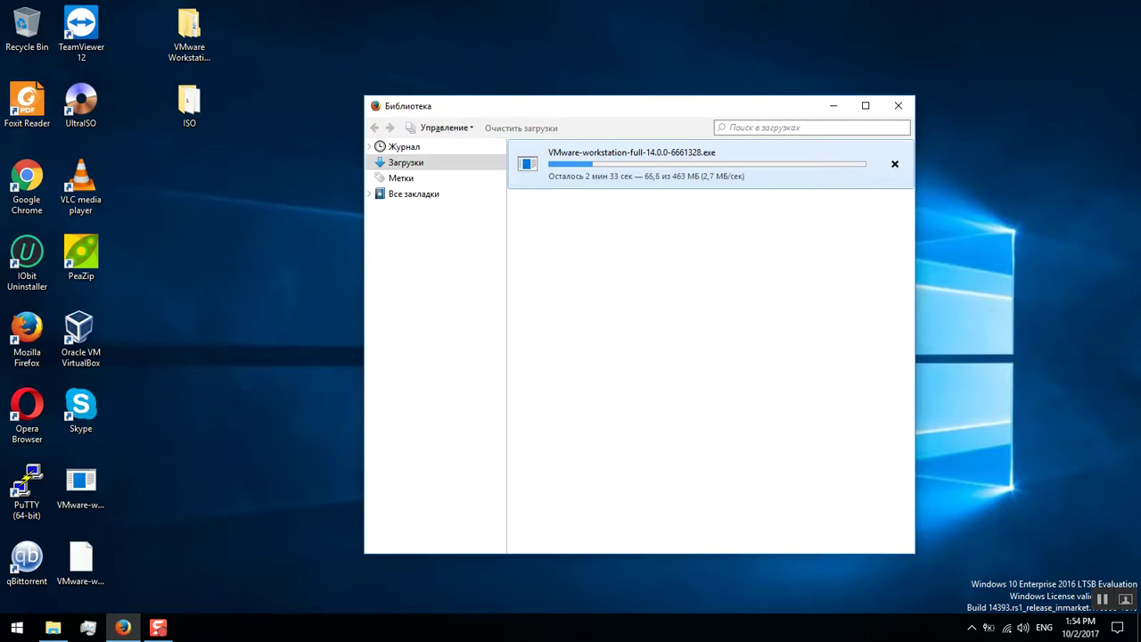
Move the two VMware download files to an empty desktop area, and clear and close the download list.
{"action": "left_click_drag", "start_coordinate": [130, 586], "coordinate": [298, 256]}
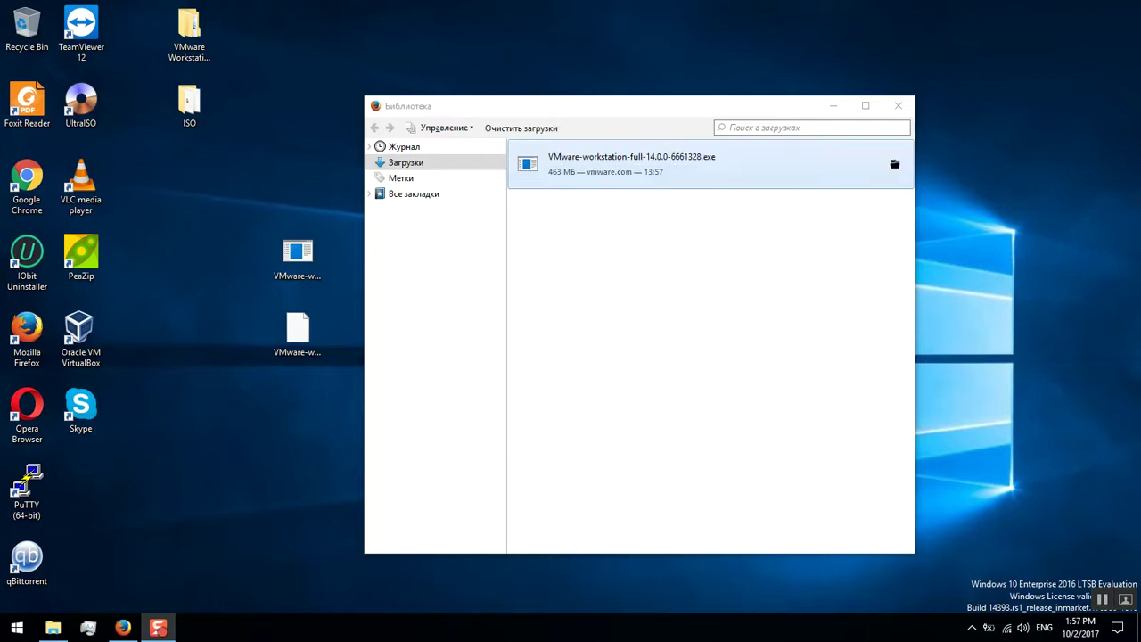
{"action": "left_click", "coordinate": [520, 128]}
{"action": "left_click", "coordinate": [898, 105]}
Run the downloaded VMware Workstation installer on the desktop as administrator.
{"action": "left_click", "coordinate": [297, 259]}
{"action": "right_click", "coordinate": [319, 258]}
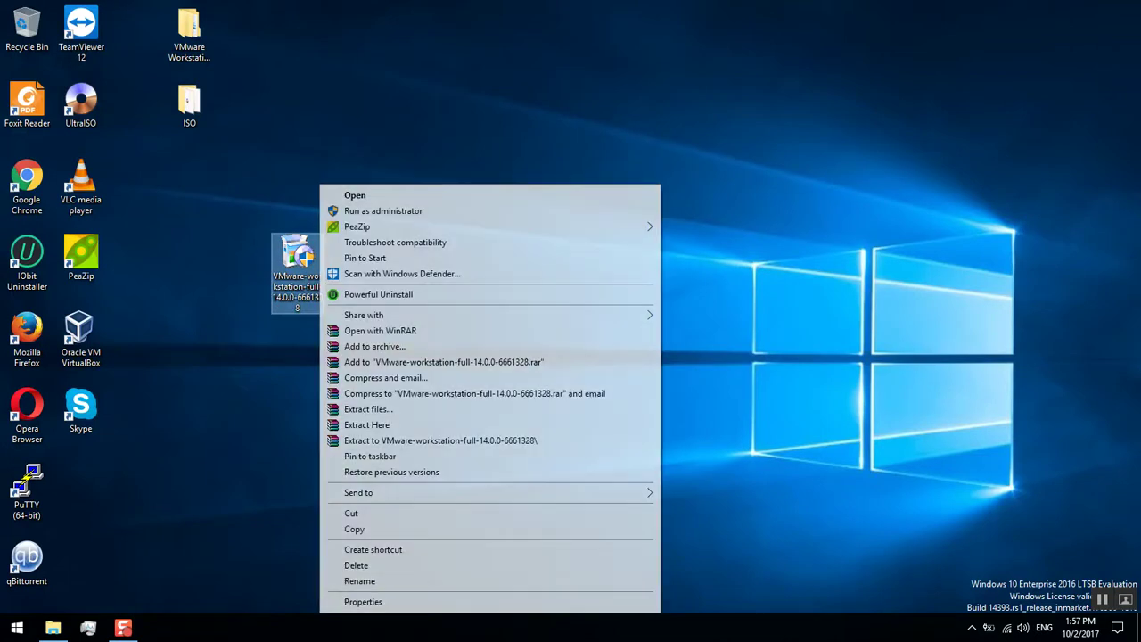
{"action": "left_click", "coordinate": [384, 211]}
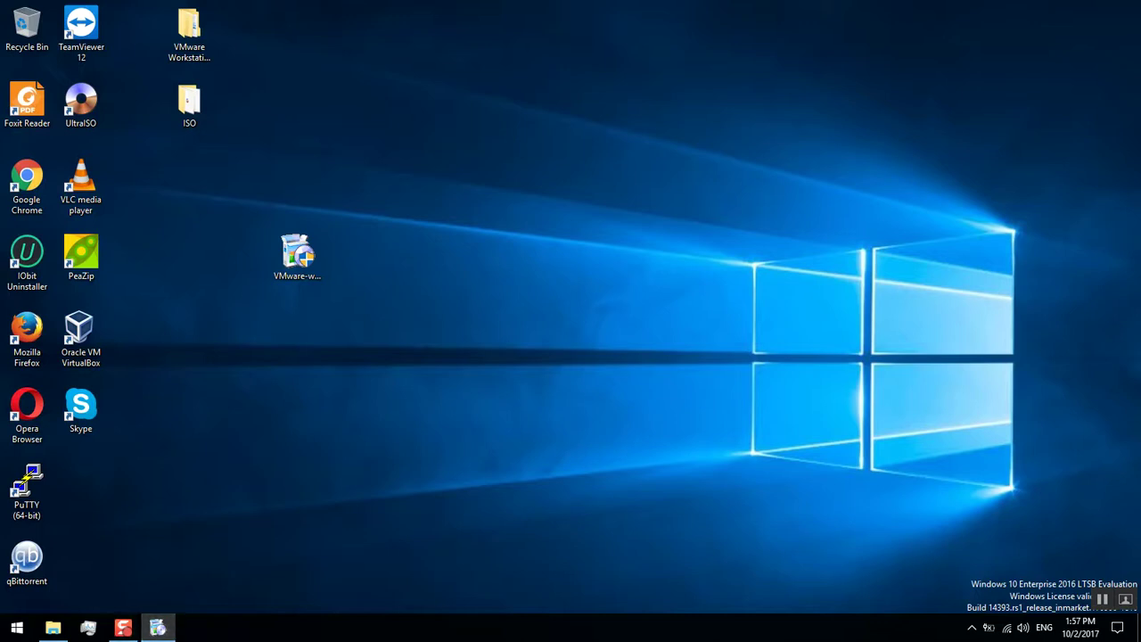
Start the setup wizard, accept the terms of the End-User License Agreement and continue.
{"action": "mouse_move", "coordinate": [158, 628]}
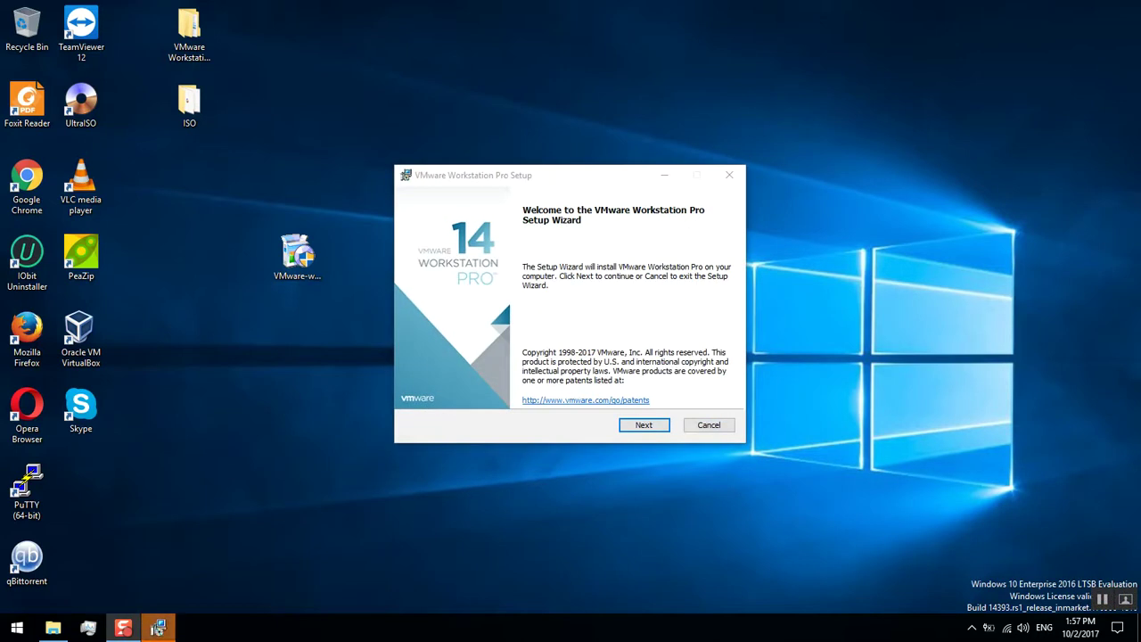
{"action": "key", "text": "Return"}
{"action": "key", "text": "space"}
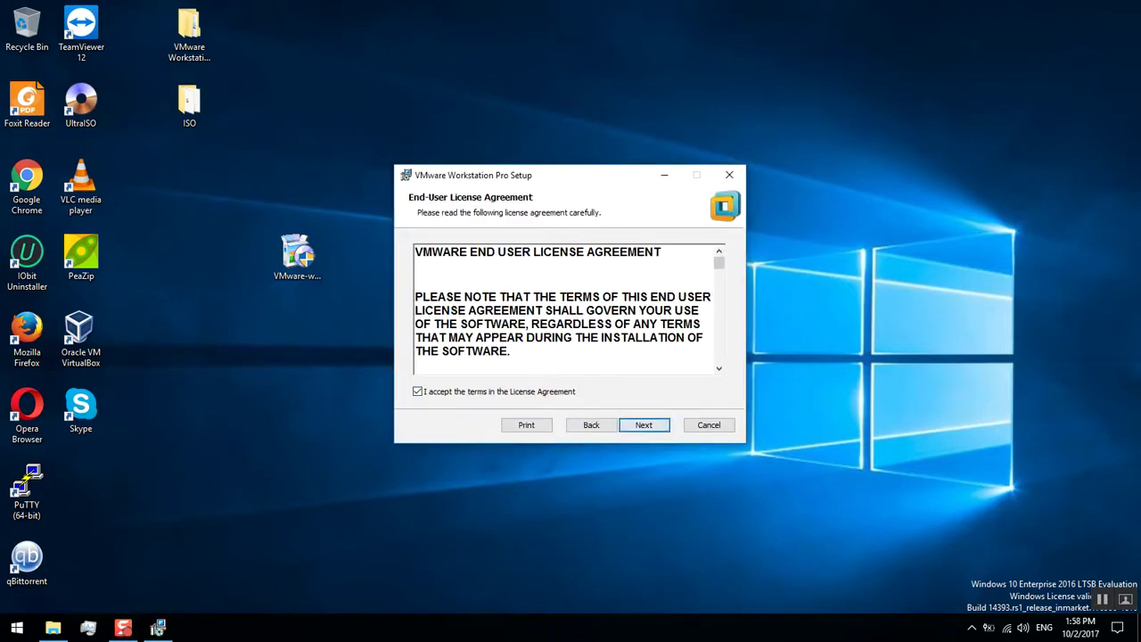
{"action": "scroll", "coordinate": [566, 309], "scroll_direction": "down", "scroll_amount": 20}
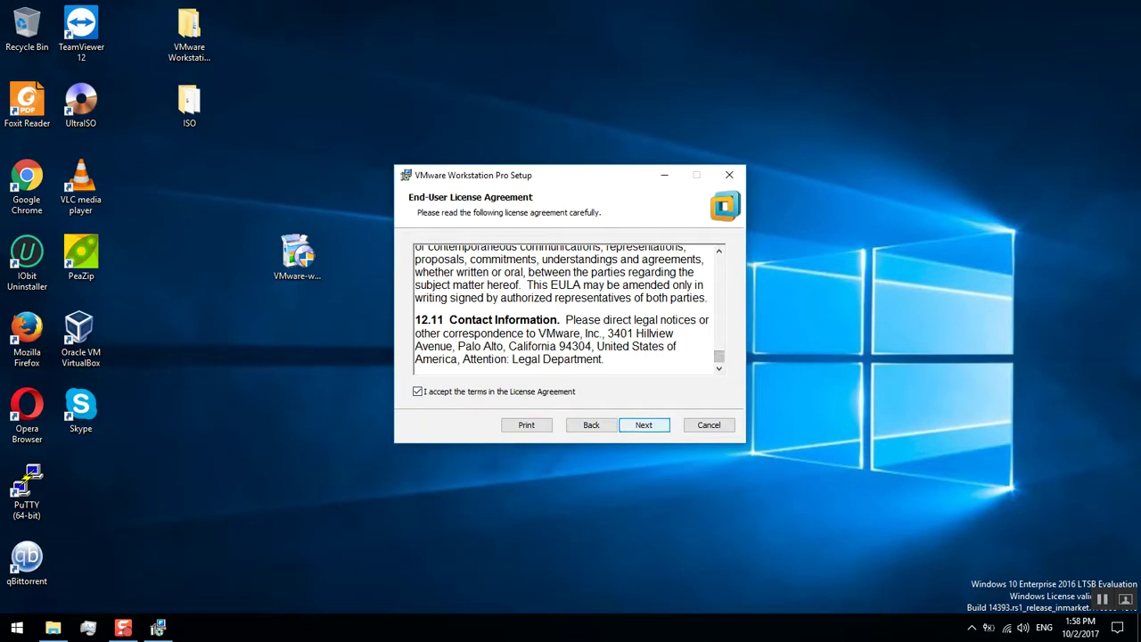
{"action": "key", "text": "Return"}
Toggle the optional setup feature and continue to the User Experience Settings.
{"action": "key", "text": "Tab"}
{"action": "key", "text": "Tab"}
{"action": "key", "text": "space"}
{"action": "key", "text": "Return"}
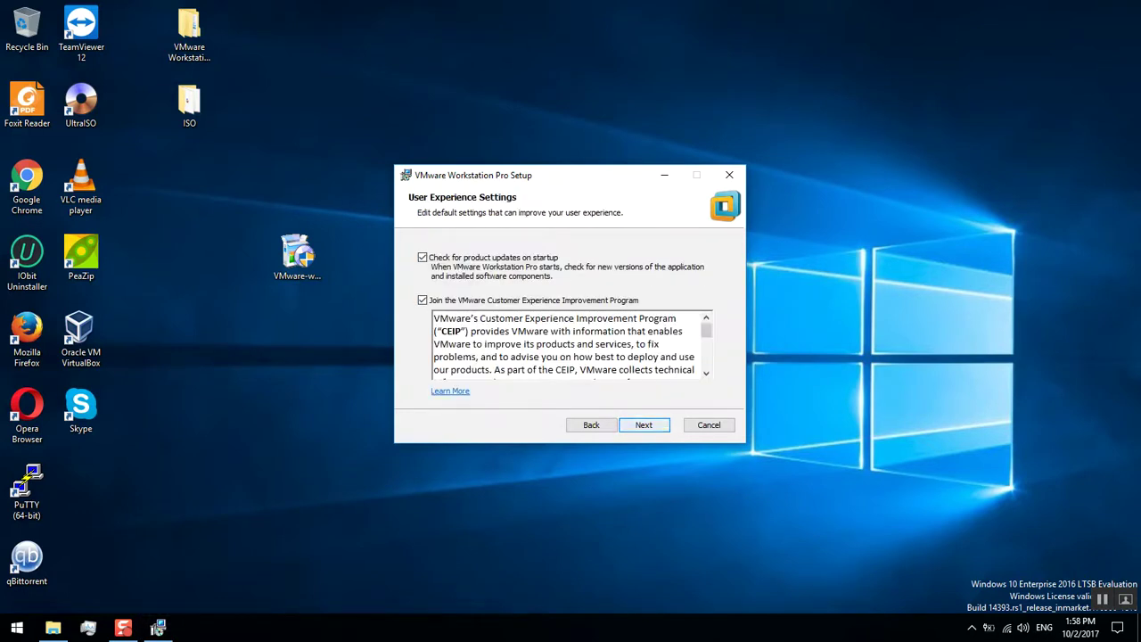
Install Workstation Pro with both user experience options and the Desktop and Start Menu shortcuts kept enabled, and finish the wizard.
{"action": "key", "text": "Return"}
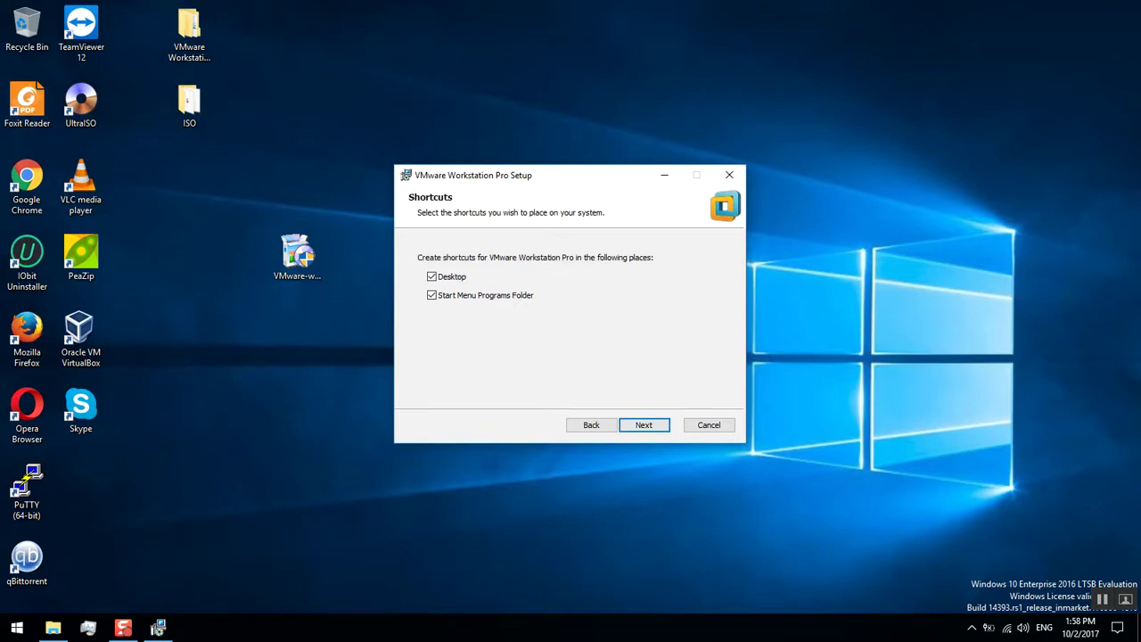
{"action": "key", "text": "Return"}
{"action": "key", "text": "Return"}
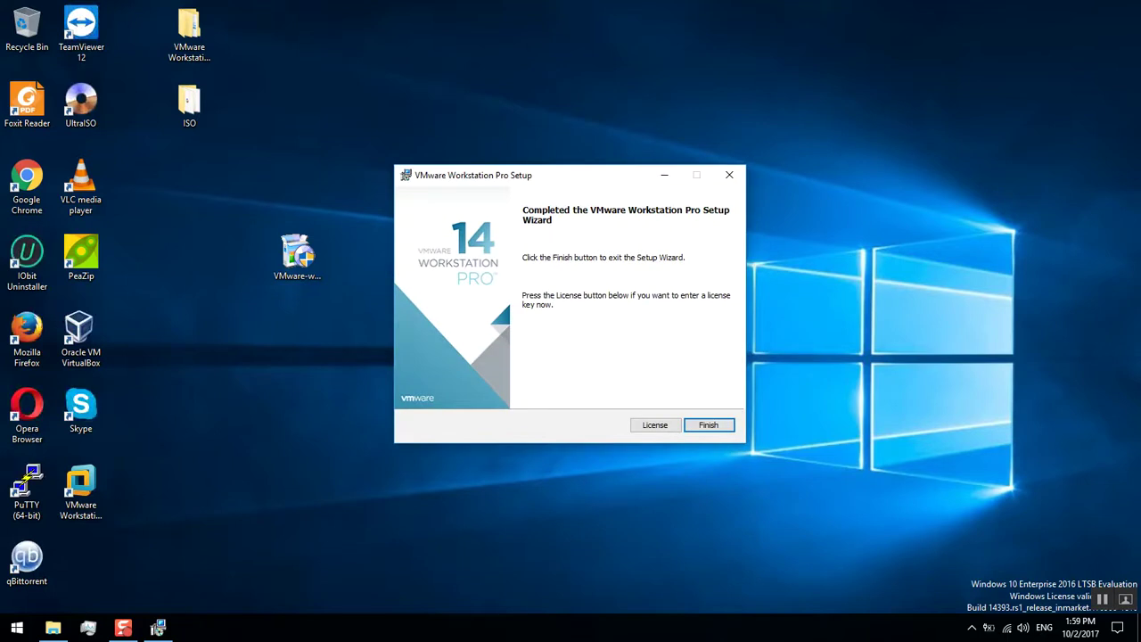
{"action": "key", "text": "Return"}
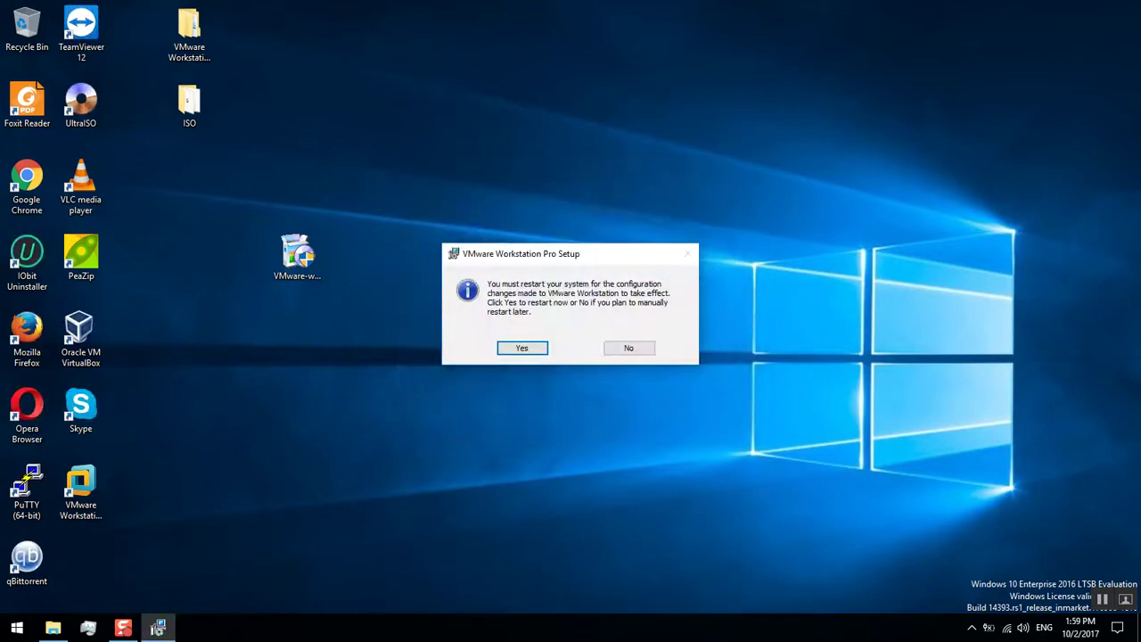